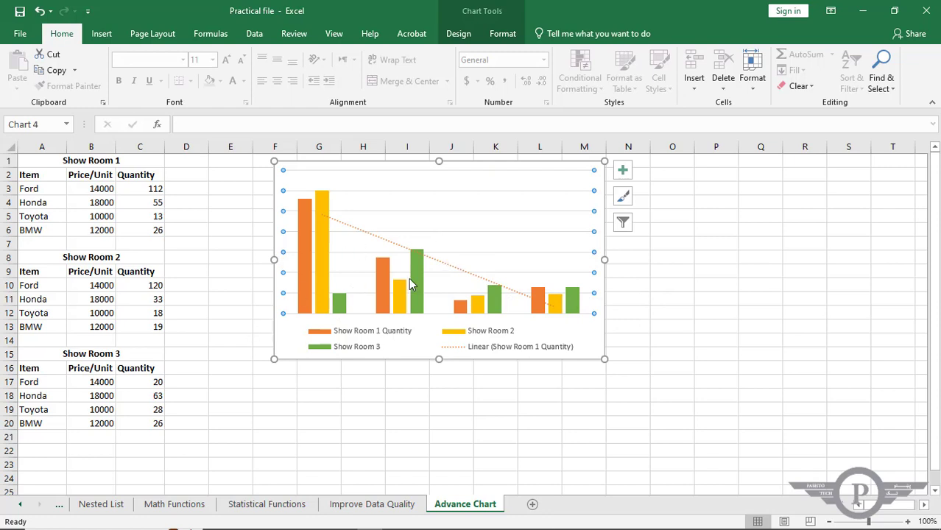
Step: Display the axes, axis titles and chart title on the existing show room chart
{"action": "left_click", "coordinate": [623, 170]}
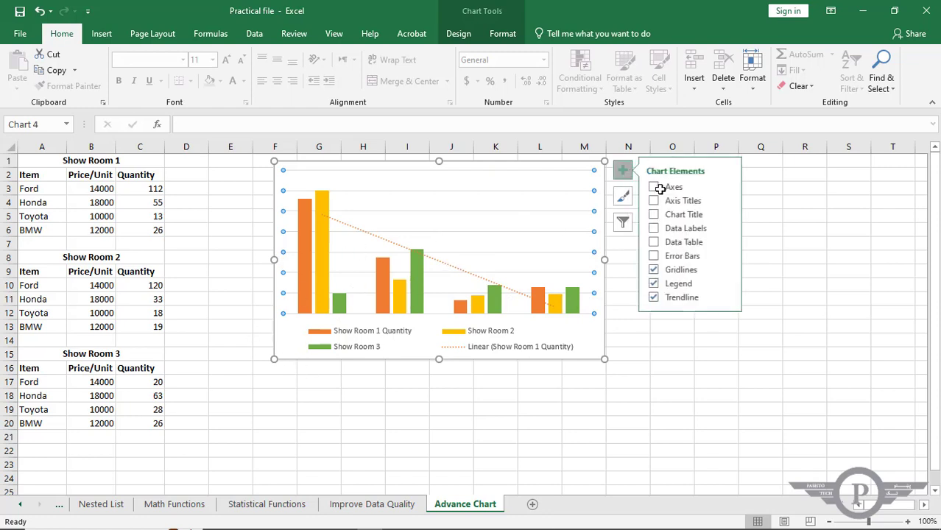
{"action": "left_click", "coordinate": [657, 187]}
{"action": "left_click", "coordinate": [656, 200]}
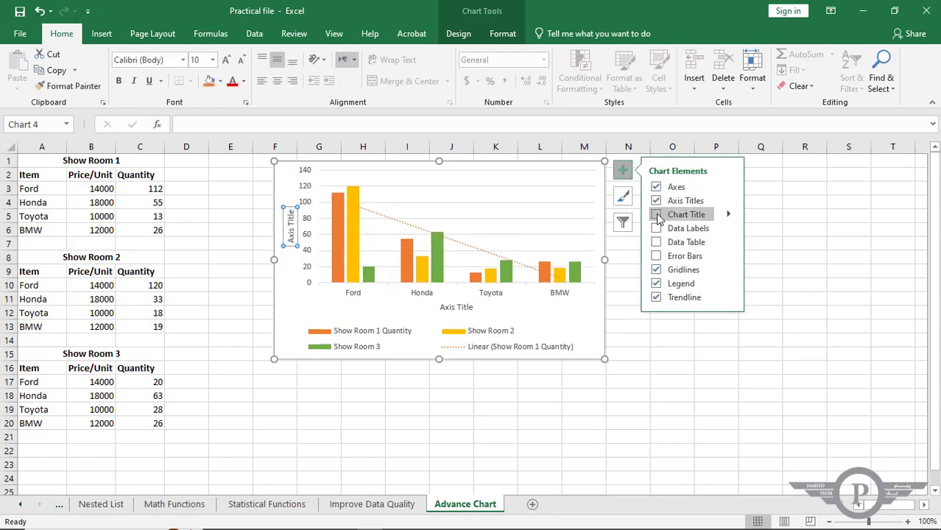
{"action": "left_click", "coordinate": [657, 214]}
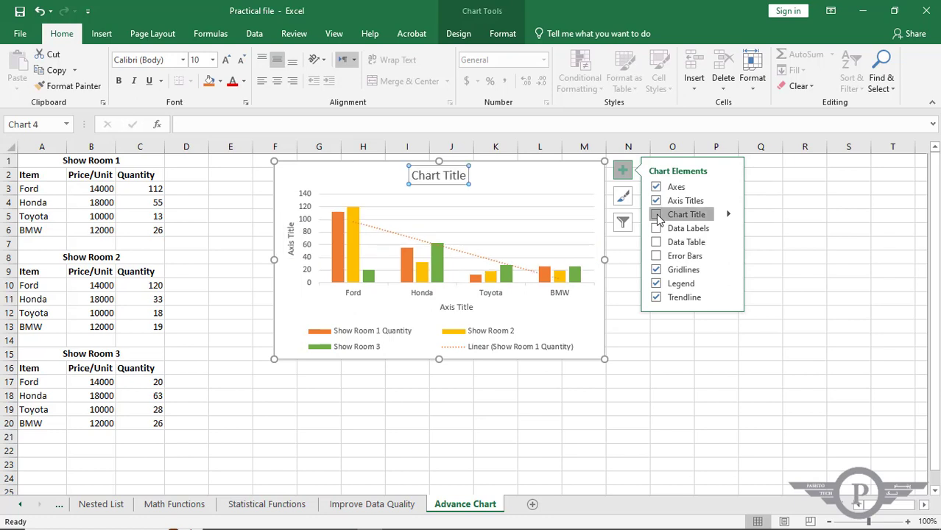
Step: Clear the placeholder text of the chart's vertical axis title
{"action": "left_click", "coordinate": [292, 237]}
{"action": "double_click", "coordinate": [292, 238]}
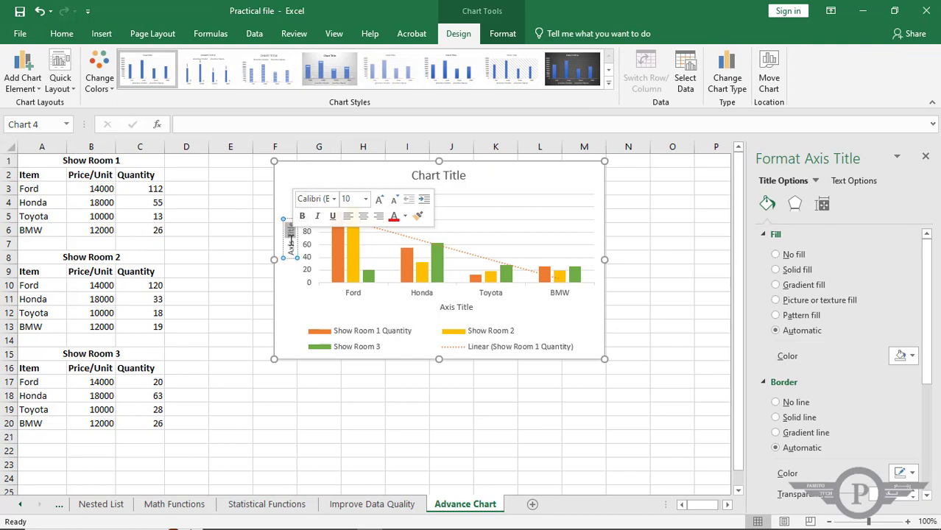
{"action": "key", "text": "BackSpace"}
{"action": "key", "text": "BackSpace"}
{"action": "key", "text": "BackSpace"}
{"action": "key", "text": "BackSpace"}
{"action": "key", "text": "BackSpace"}
{"action": "key", "text": "BackSpace"}
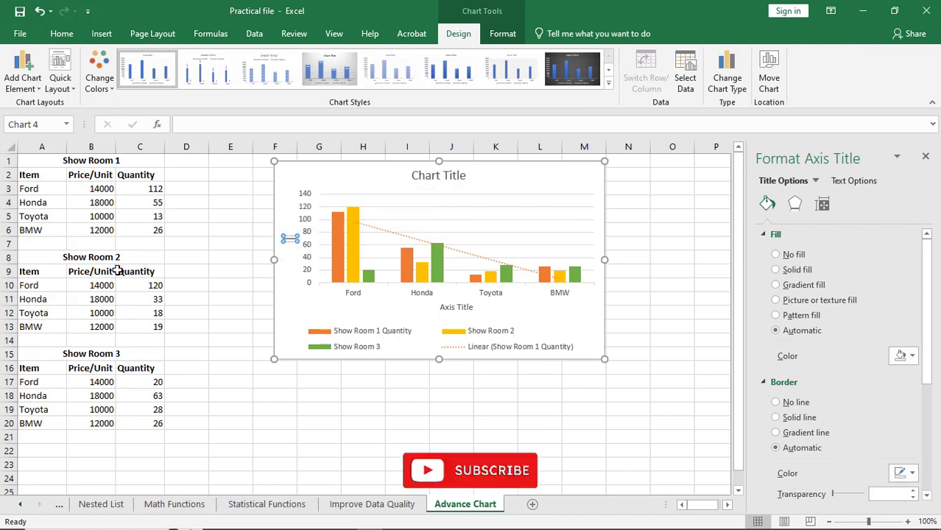
{"action": "left_click", "coordinate": [236, 298]}
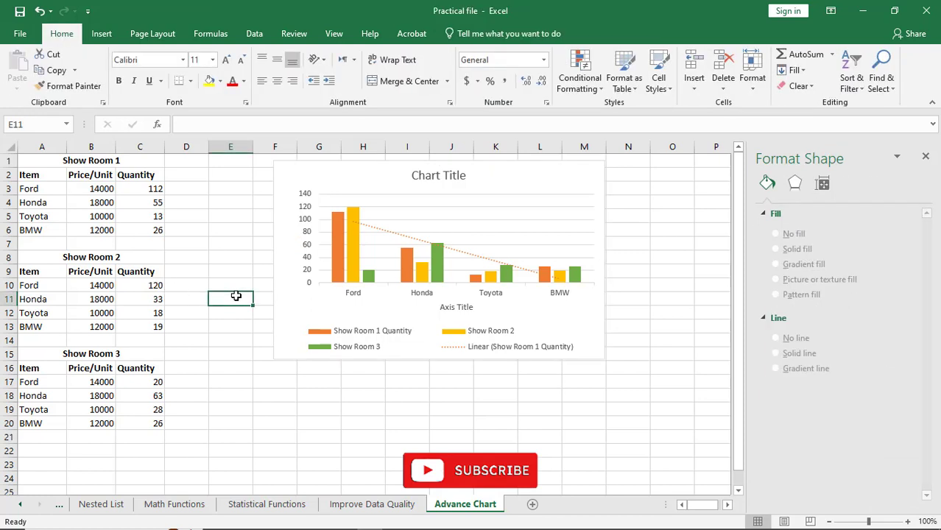
Step: Examine the headings, car items and quantity columns of the three show room tables
{"action": "left_click", "coordinate": [123, 273]}
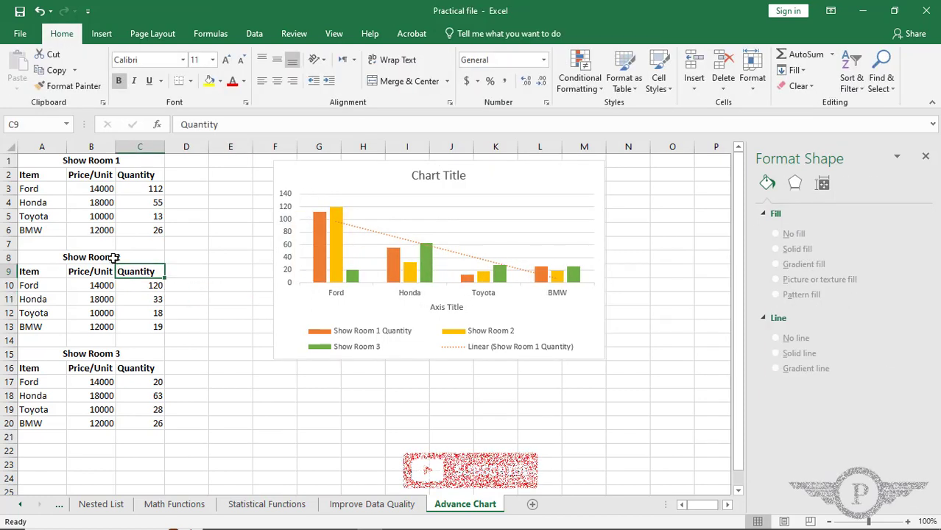
{"action": "left_click", "coordinate": [113, 250]}
{"action": "left_click", "coordinate": [105, 160]}
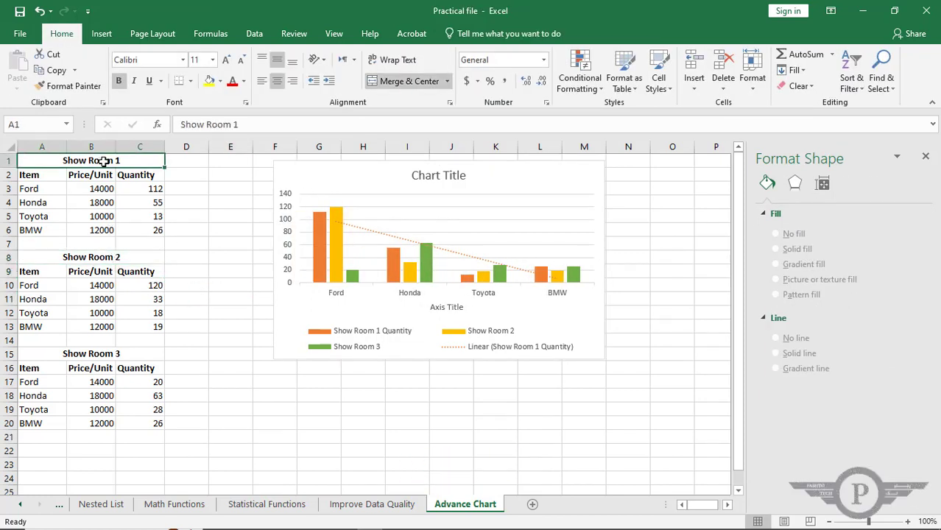
{"action": "left_click", "coordinate": [107, 353]}
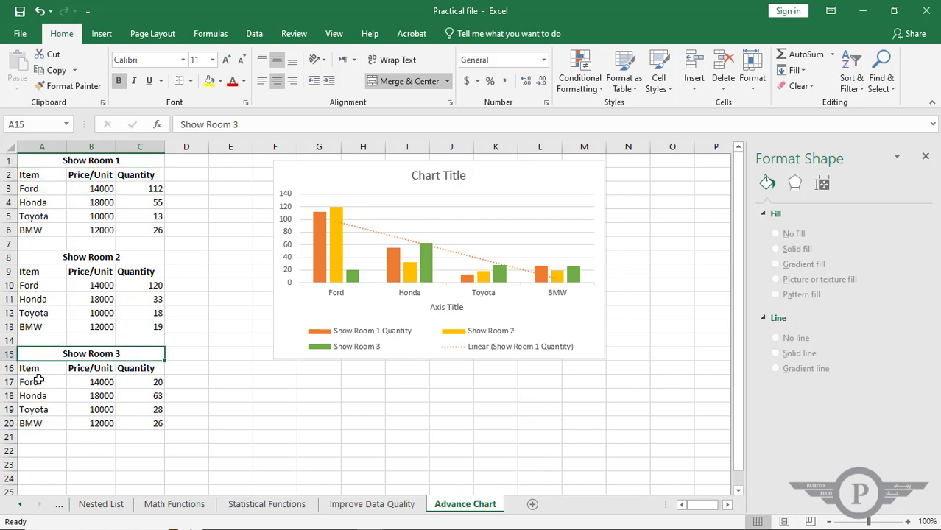
{"action": "left_click_drag", "start_coordinate": [38, 379], "coordinate": [36, 416]}
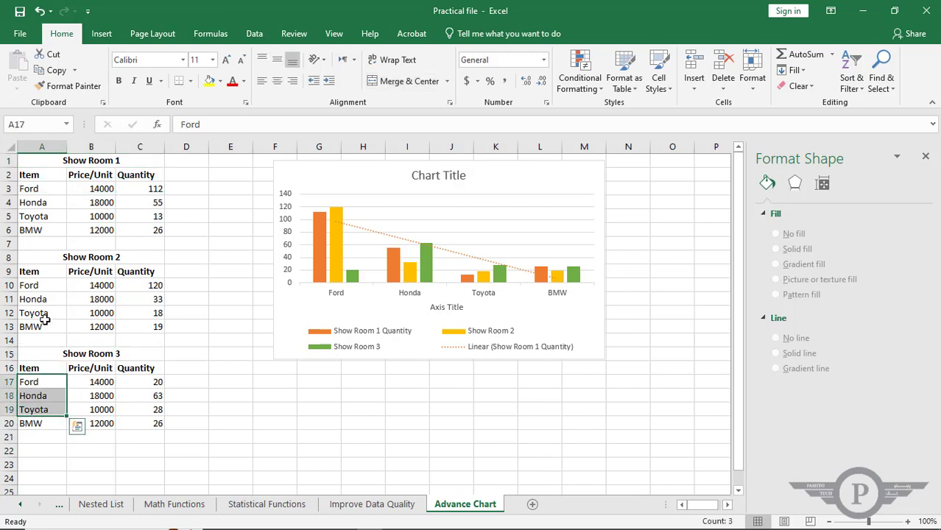
{"action": "left_click_drag", "start_coordinate": [38, 284], "coordinate": [30, 327]}
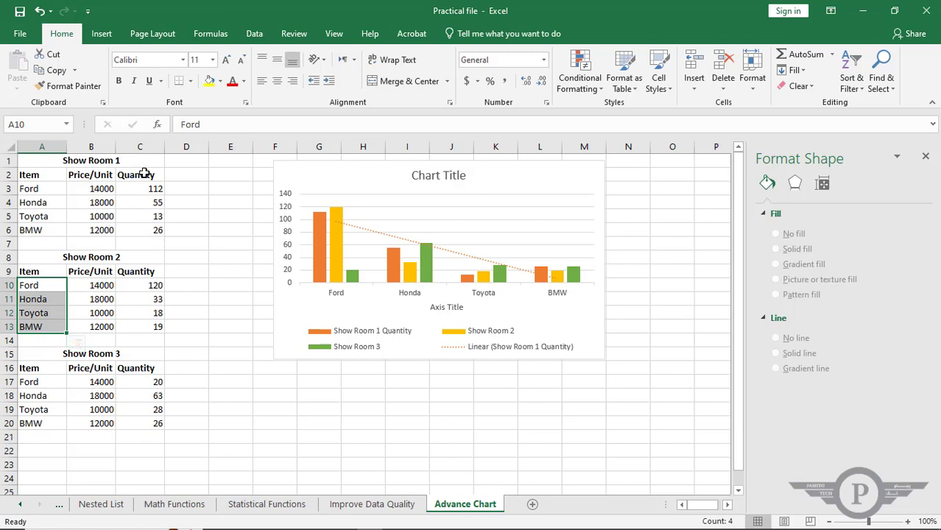
{"action": "left_click", "coordinate": [148, 215]}
{"action": "left_click", "coordinate": [150, 269]}
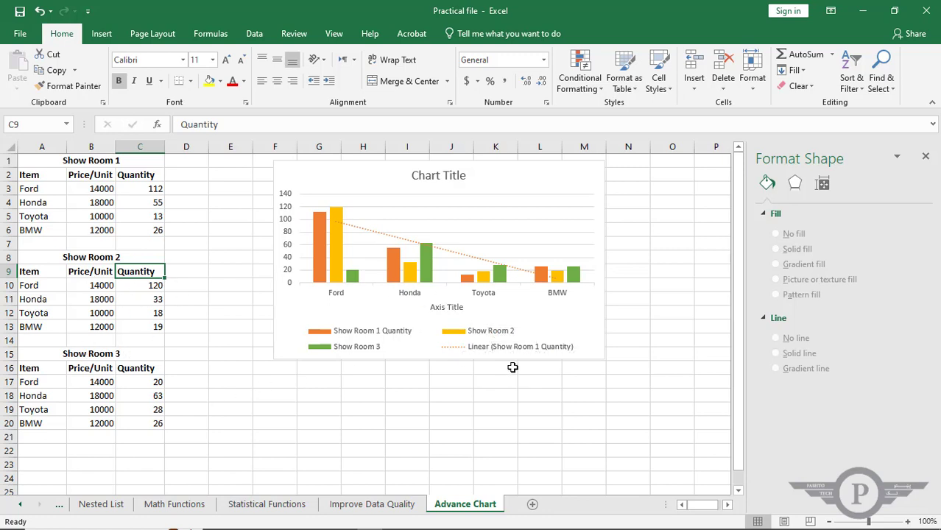
Step: Delete the existing show room chart from the Advance Chart sheet
{"action": "left_click", "coordinate": [495, 178]}
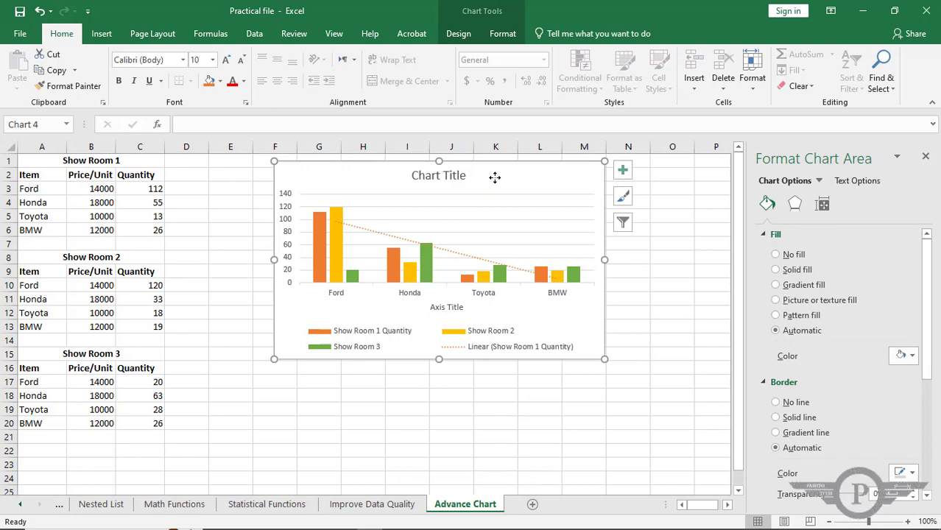
{"action": "key", "text": "Delete"}
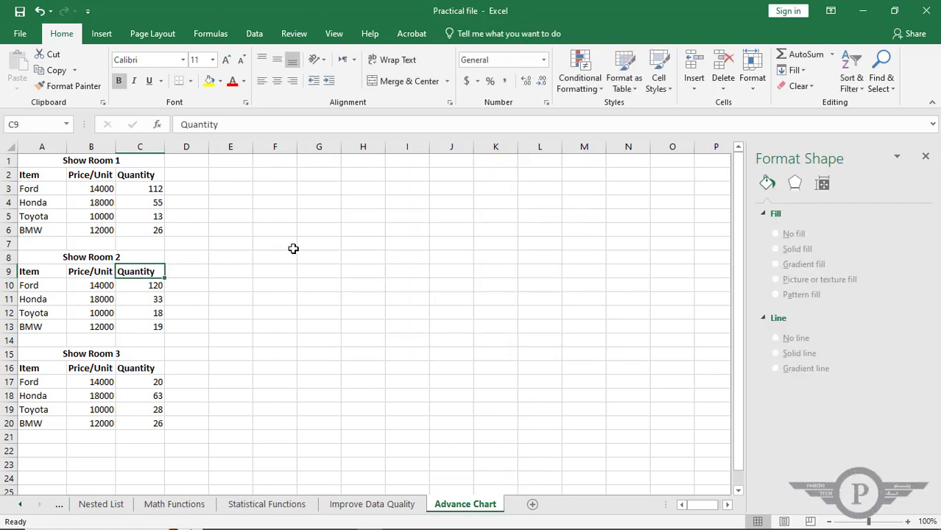
{"action": "left_click", "coordinate": [291, 248]}
{"action": "left_click", "coordinate": [299, 212]}
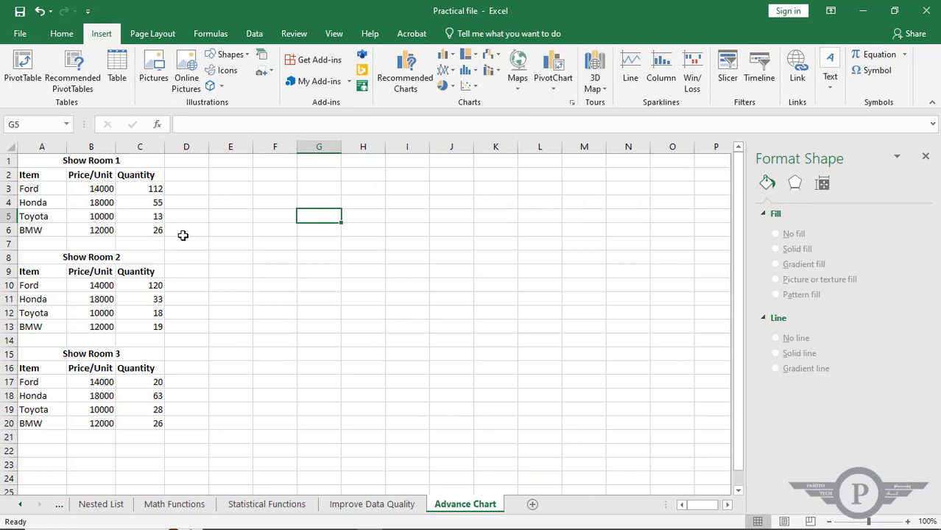
{"action": "left_click", "coordinate": [193, 211]}
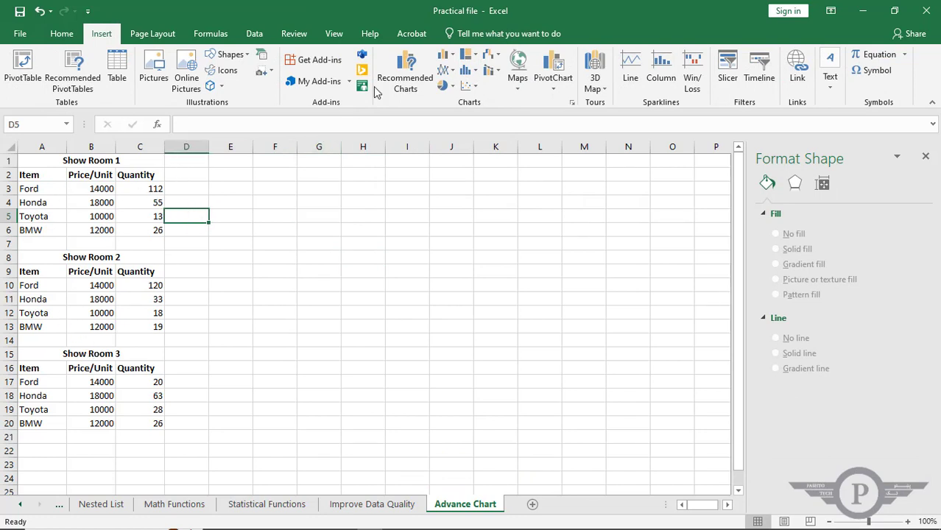
Step: Insert a recommended Clustered Column chart from the Show Room 1 table (A1:C6) and place it beside the tables
{"action": "left_click", "coordinate": [61, 34]}
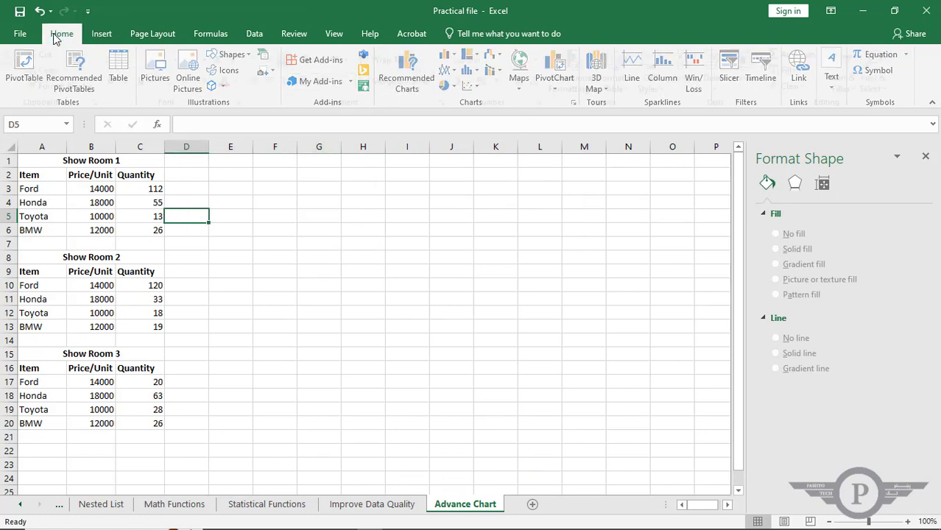
{"action": "left_click", "coordinate": [101, 35]}
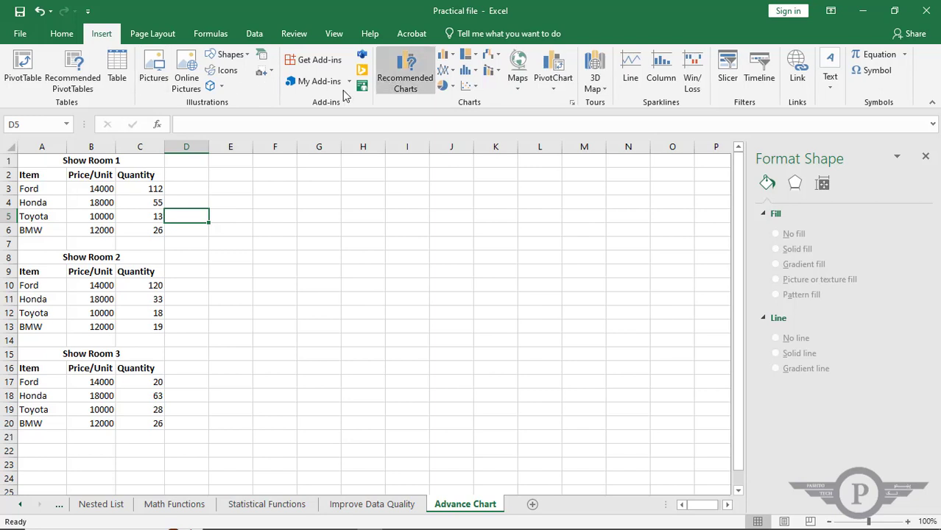
{"action": "left_click_drag", "start_coordinate": [146, 225], "coordinate": [30, 165]}
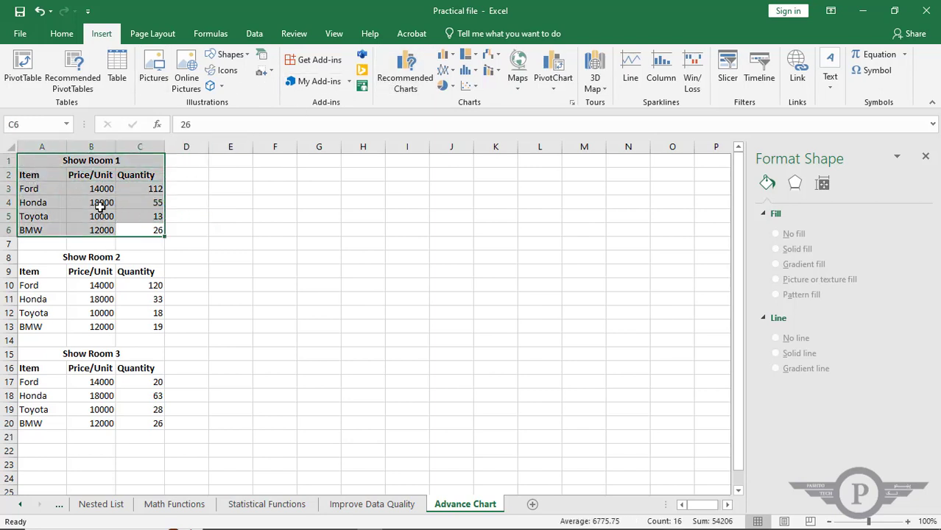
{"action": "left_click", "coordinate": [405, 81]}
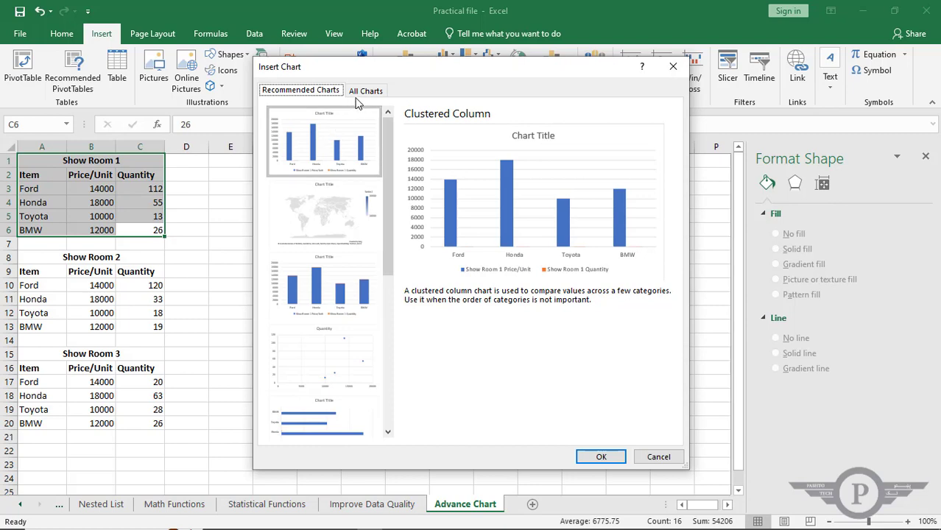
{"action": "left_click", "coordinate": [599, 456]}
{"action": "left_click_drag", "start_coordinate": [426, 244], "coordinate": [503, 195]}
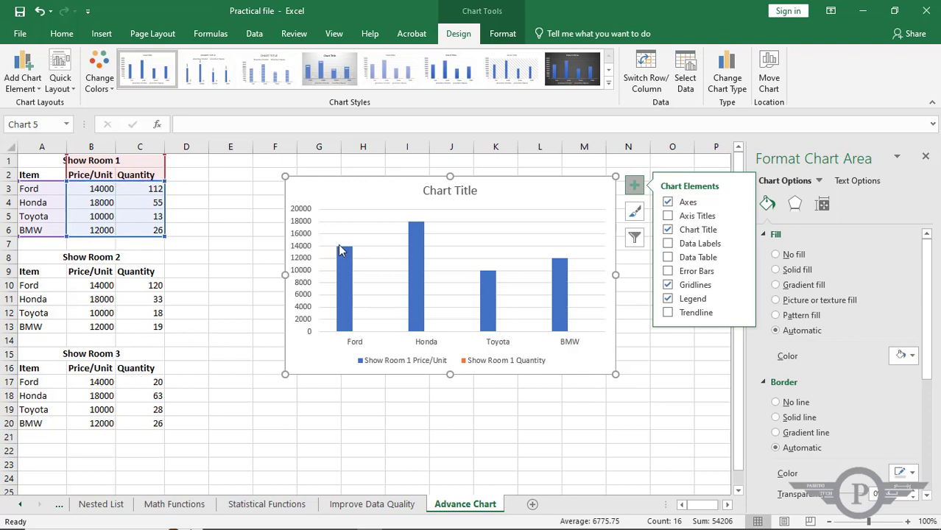
{"action": "left_click", "coordinate": [627, 410]}
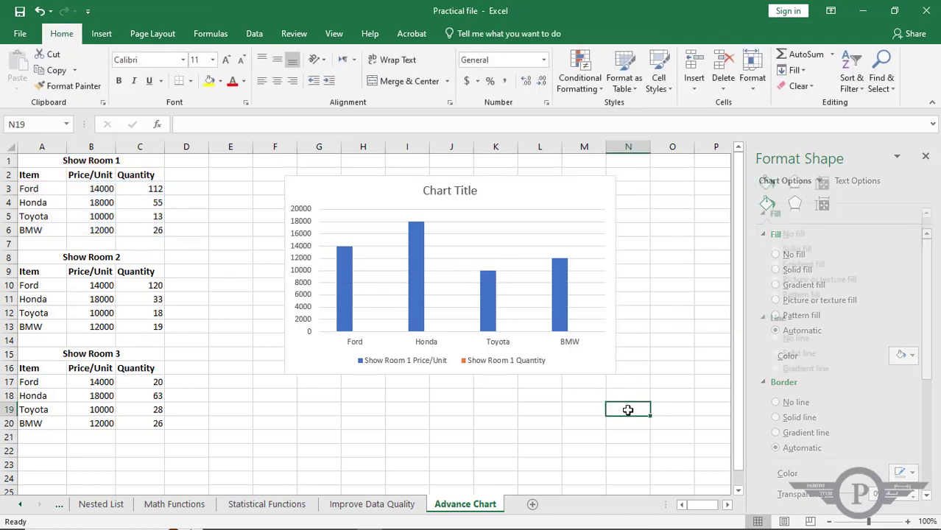
{"action": "left_click_drag", "start_coordinate": [357, 195], "coordinate": [340, 187]}
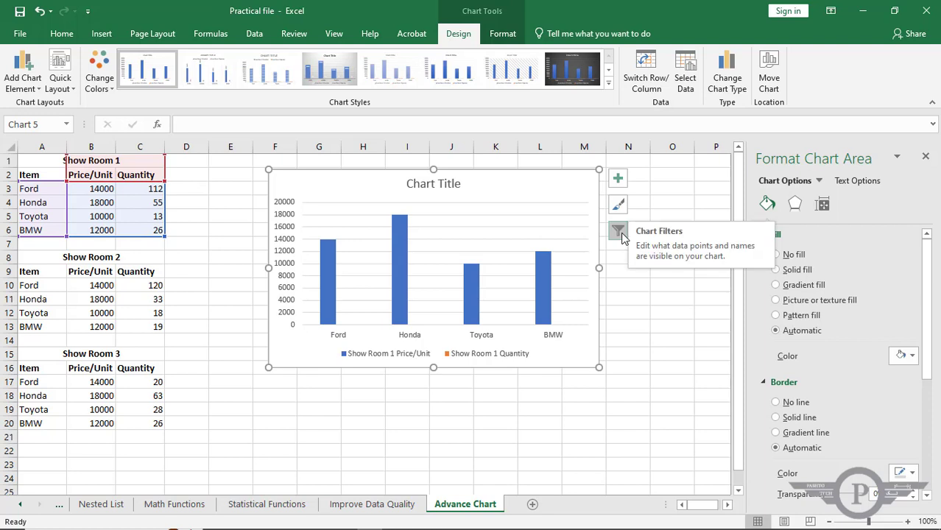
Step: Add a chart data series named from the Show Room 2 heading (A8:C8) with the price values in B10:B13
{"action": "left_click", "coordinate": [620, 232]}
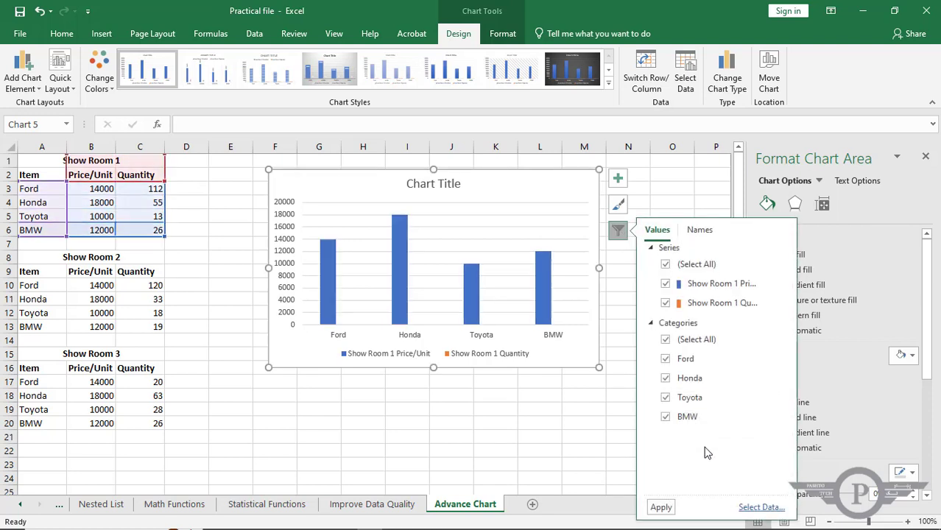
{"action": "left_click", "coordinate": [762, 508]}
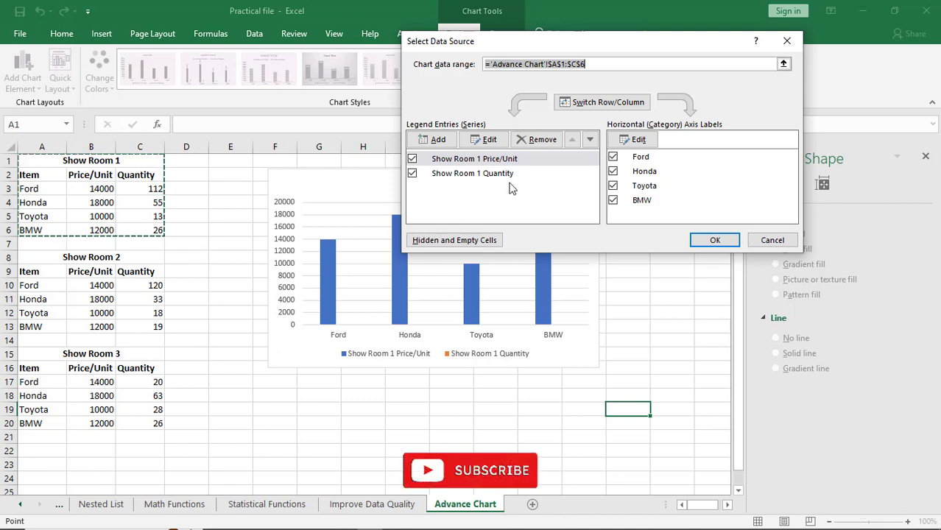
{"action": "left_click", "coordinate": [438, 140]}
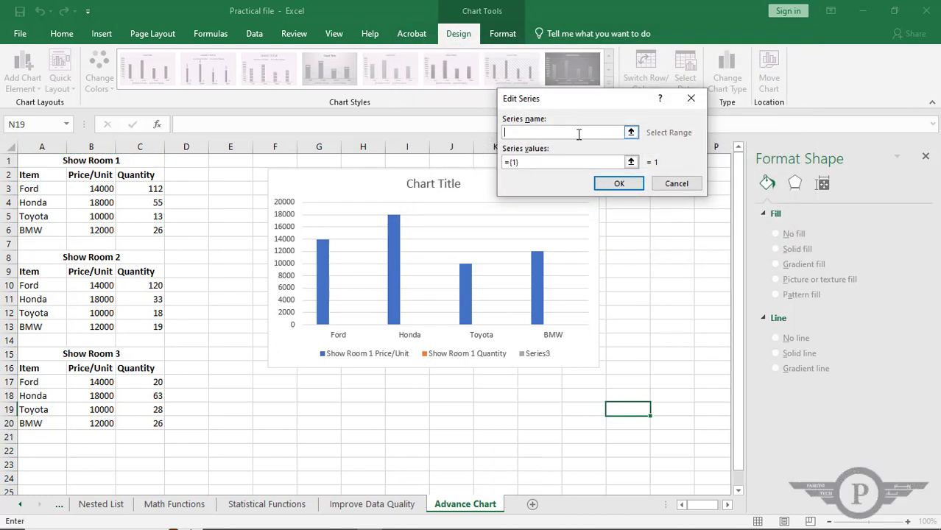
{"action": "left_click", "coordinate": [631, 133]}
{"action": "left_click", "coordinate": [99, 256]}
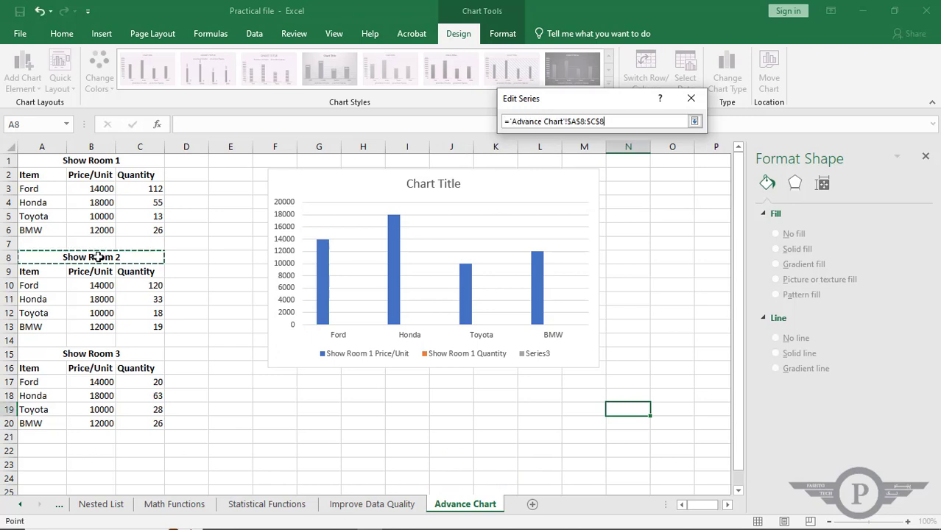
{"action": "left_click", "coordinate": [694, 121]}
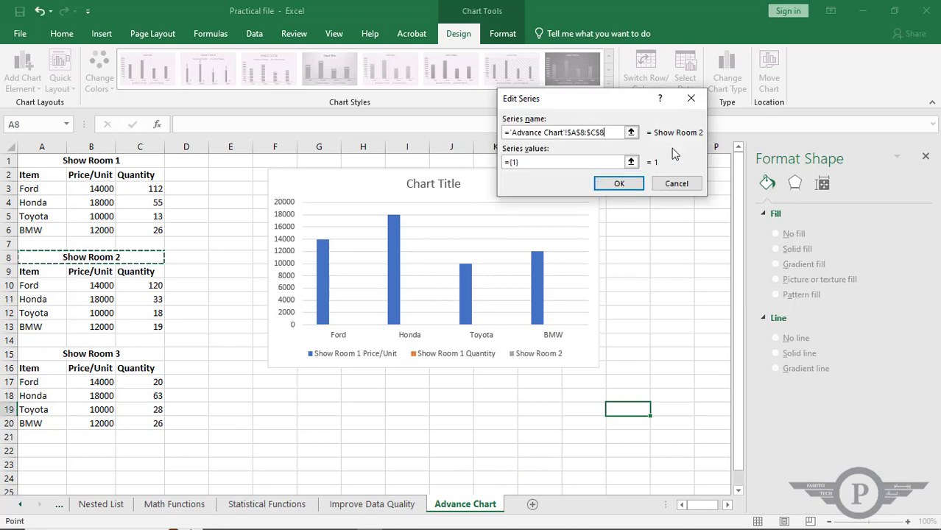
{"action": "left_click", "coordinate": [631, 163]}
{"action": "left_click_drag", "start_coordinate": [100, 288], "coordinate": [95, 324]}
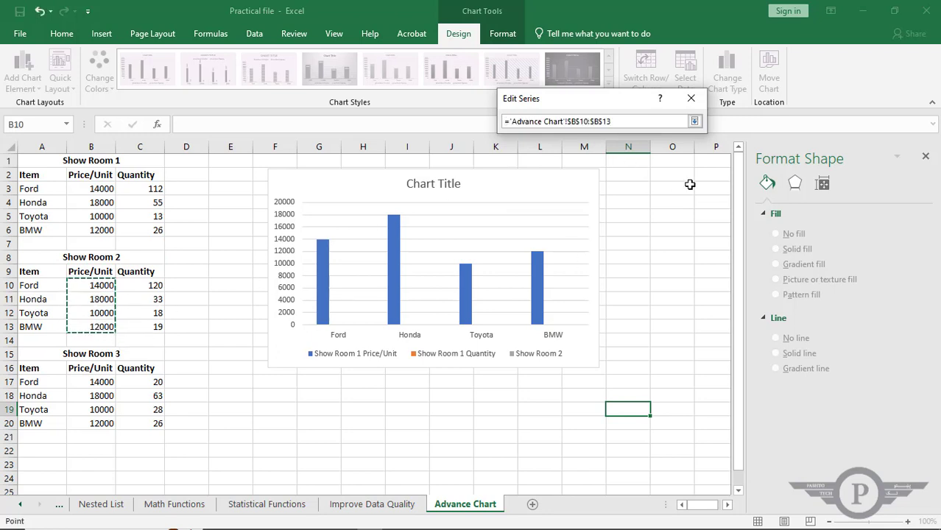
{"action": "left_click", "coordinate": [694, 122]}
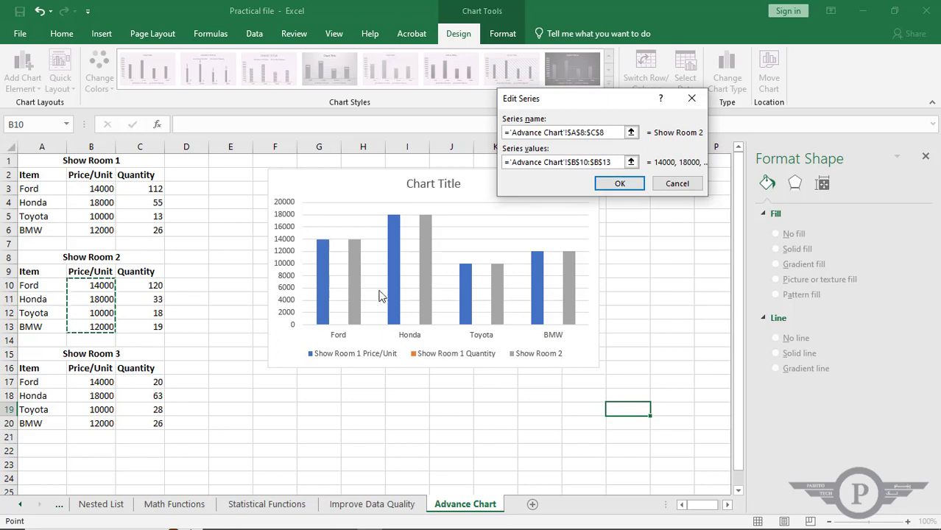
{"action": "left_click", "coordinate": [626, 186]}
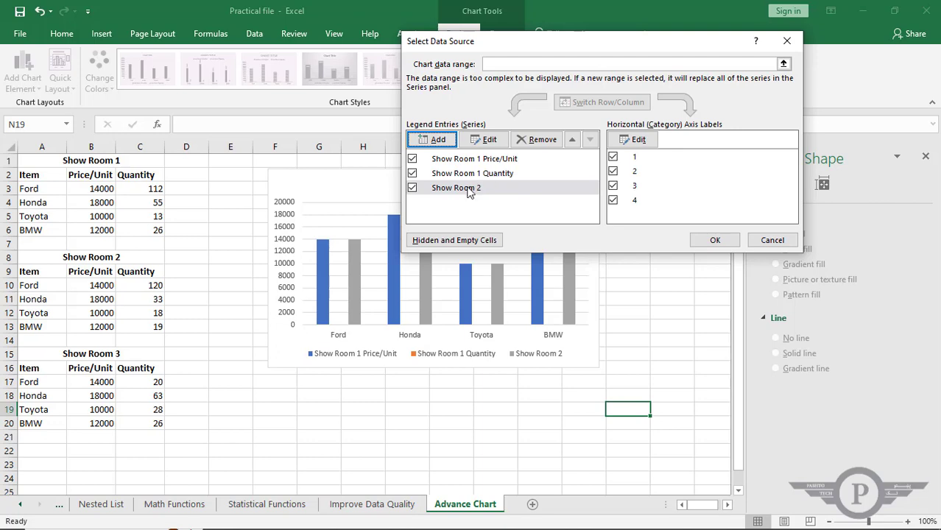
Step: Add another chart data series with the Show Room 2 quantity values in C10:C13
{"action": "left_click", "coordinate": [467, 190]}
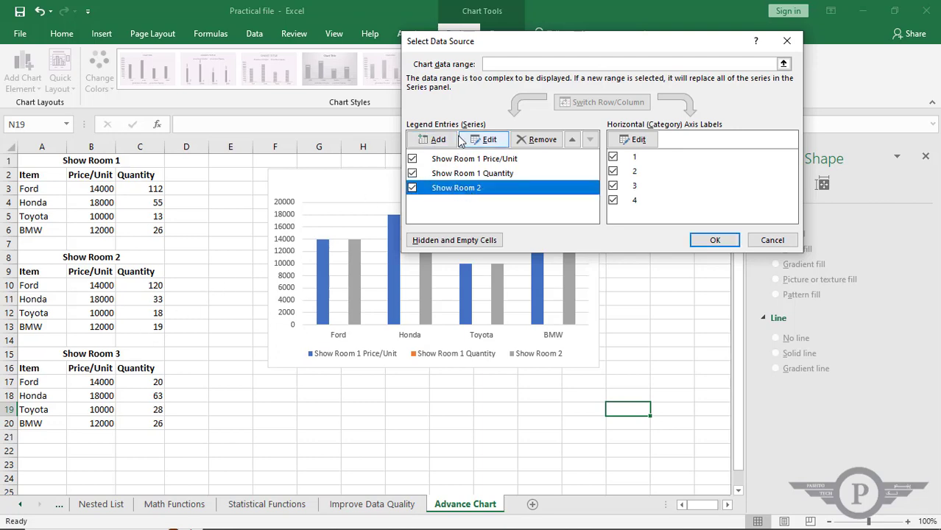
{"action": "left_click", "coordinate": [434, 140]}
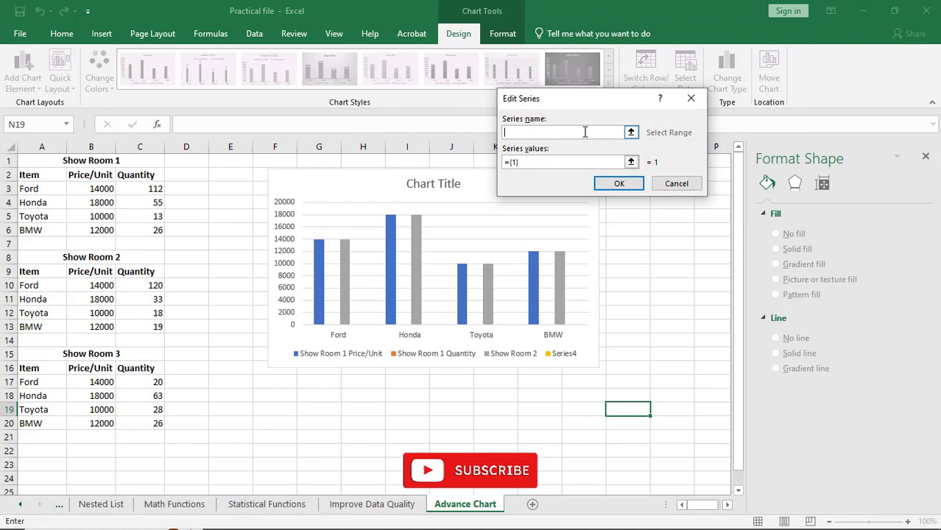
{"action": "left_click", "coordinate": [631, 132]}
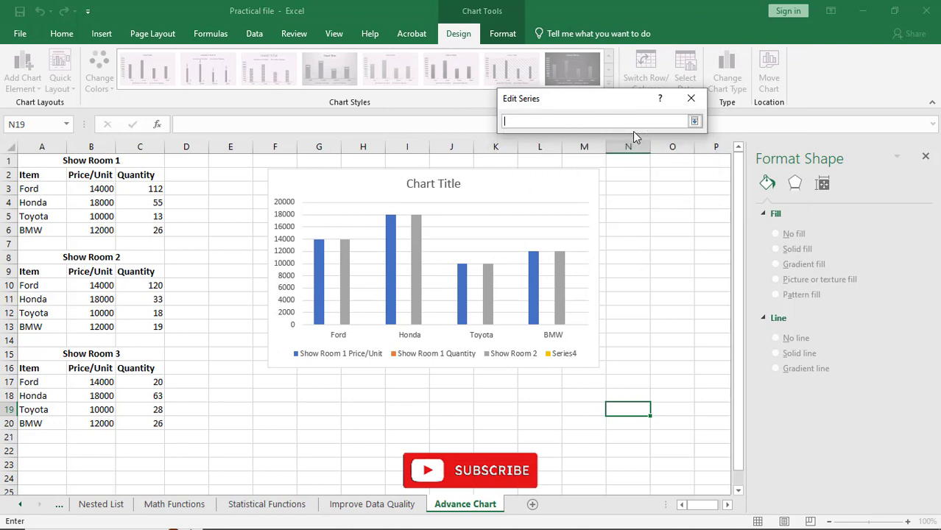
{"action": "left_click", "coordinate": [695, 121]}
{"action": "left_click", "coordinate": [114, 259]}
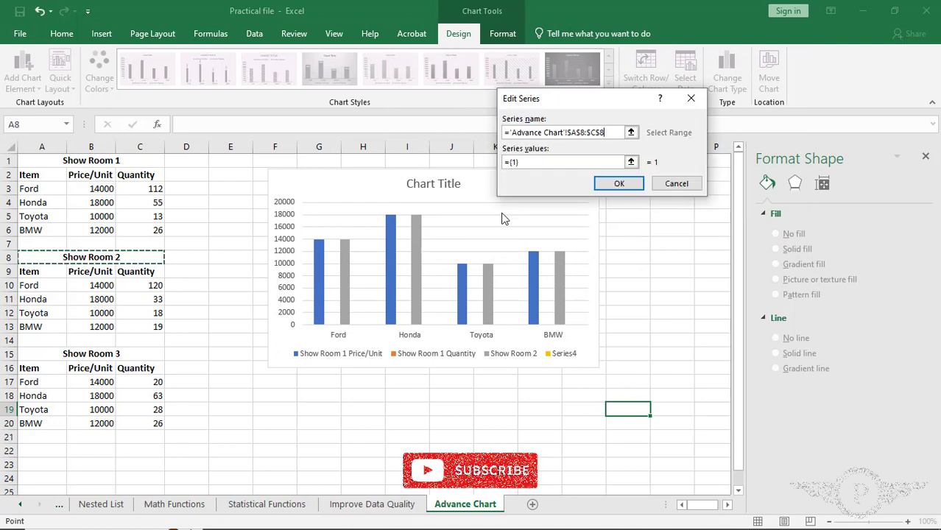
{"action": "left_click", "coordinate": [631, 162]}
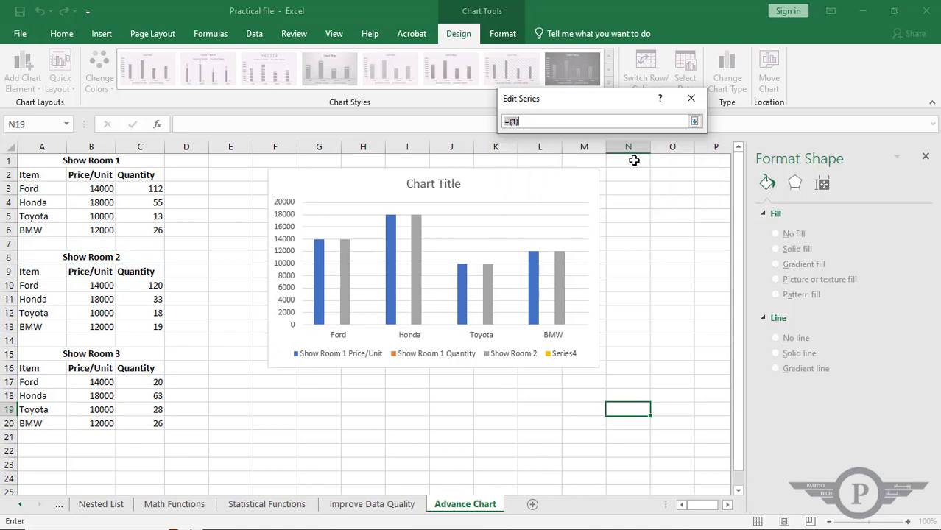
{"action": "left_click_drag", "start_coordinate": [153, 282], "coordinate": [156, 329]}
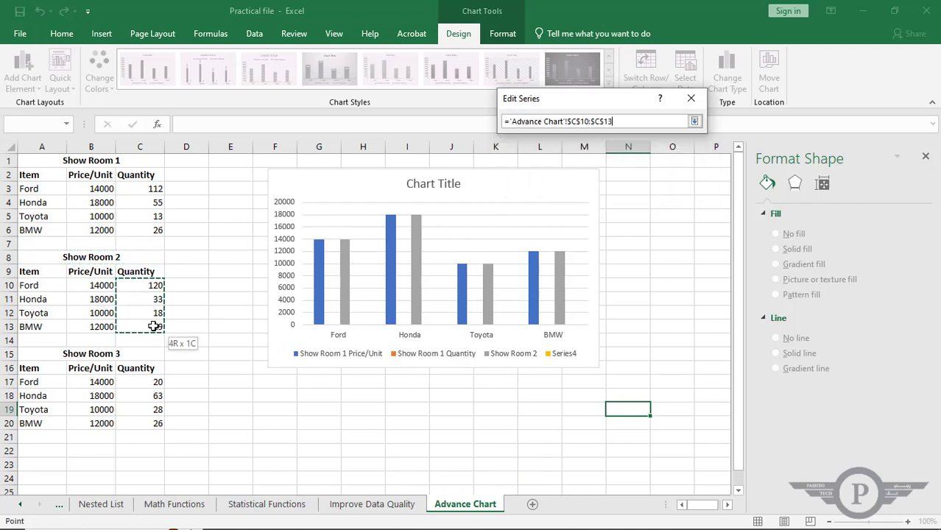
{"action": "left_click", "coordinate": [694, 121]}
{"action": "left_click", "coordinate": [628, 184]}
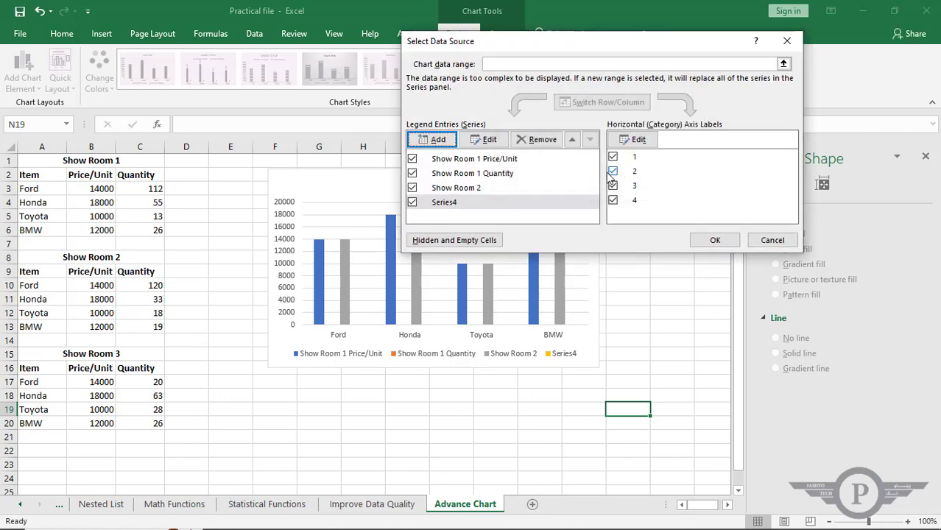
Step: Name the chart's unnamed fourth data series from the Show Room 2 heading (A8:C8)
{"action": "left_click", "coordinate": [446, 202]}
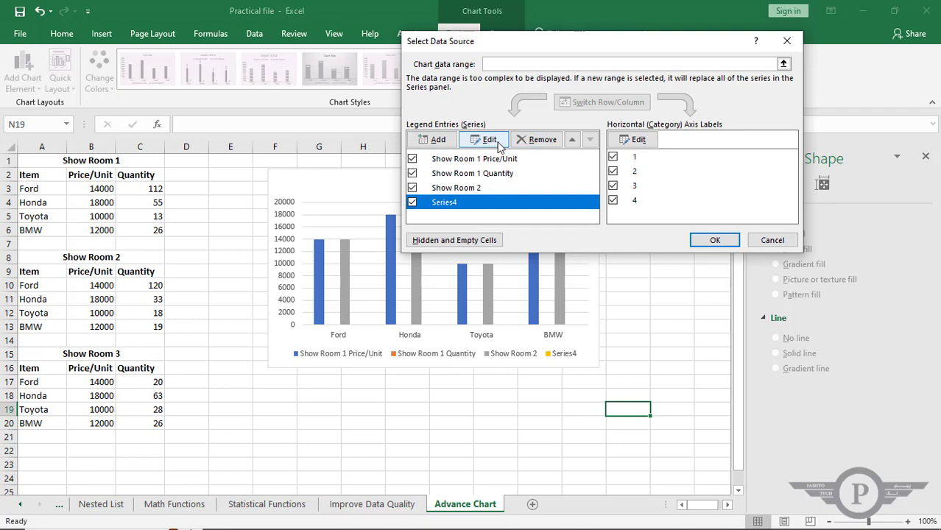
{"action": "left_click", "coordinate": [489, 140]}
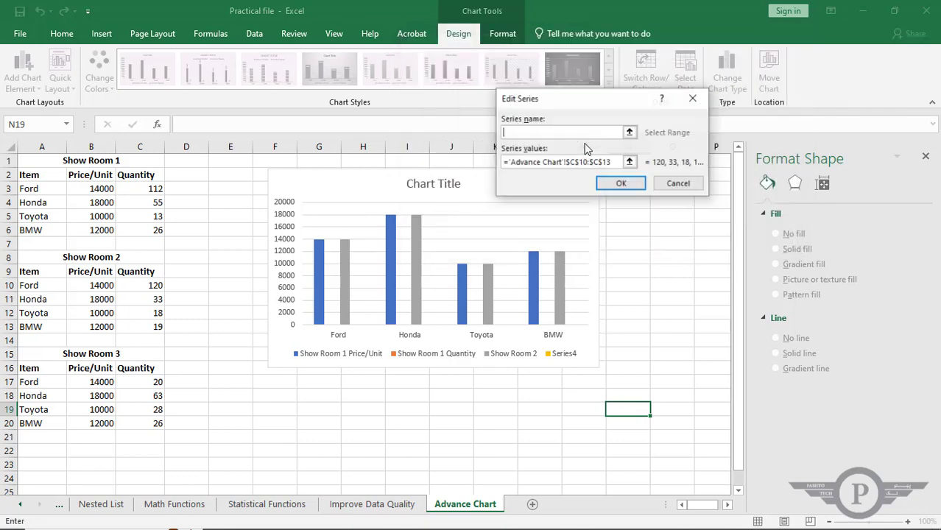
{"action": "left_click", "coordinate": [632, 132]}
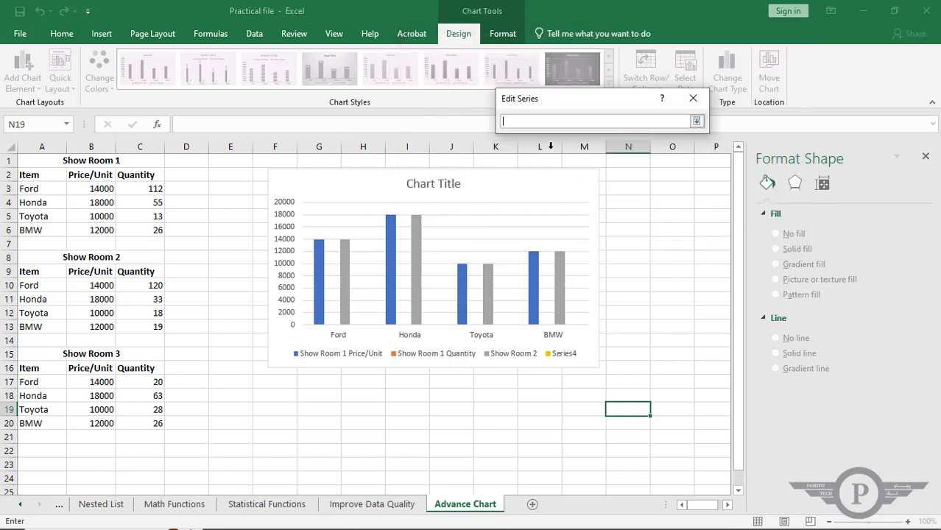
{"action": "left_click", "coordinate": [89, 257]}
{"action": "left_click", "coordinate": [696, 120]}
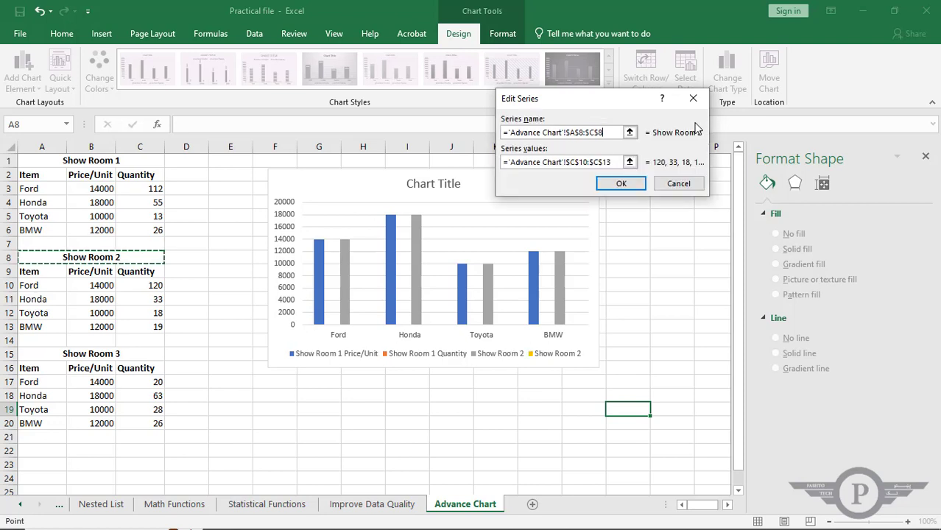
{"action": "left_click", "coordinate": [621, 184]}
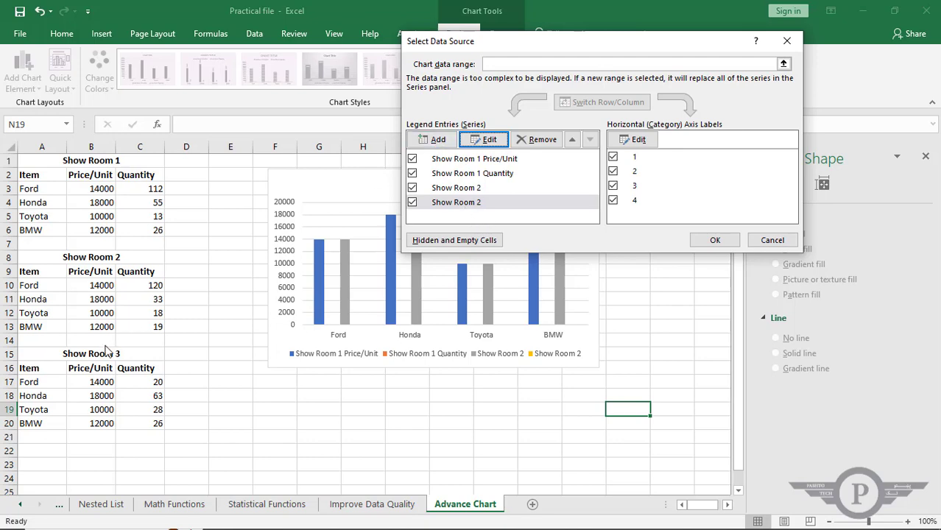
Step: Add a chart data series named from the Show Room 3 heading (A15:C15) with the price values in B17:B20
{"action": "left_click", "coordinate": [434, 139]}
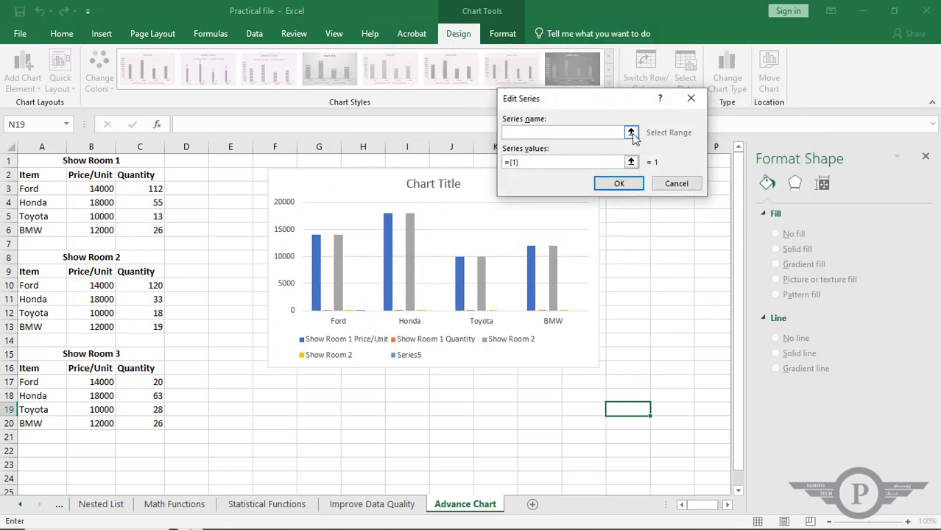
{"action": "left_click", "coordinate": [631, 130]}
{"action": "left_click", "coordinate": [98, 354]}
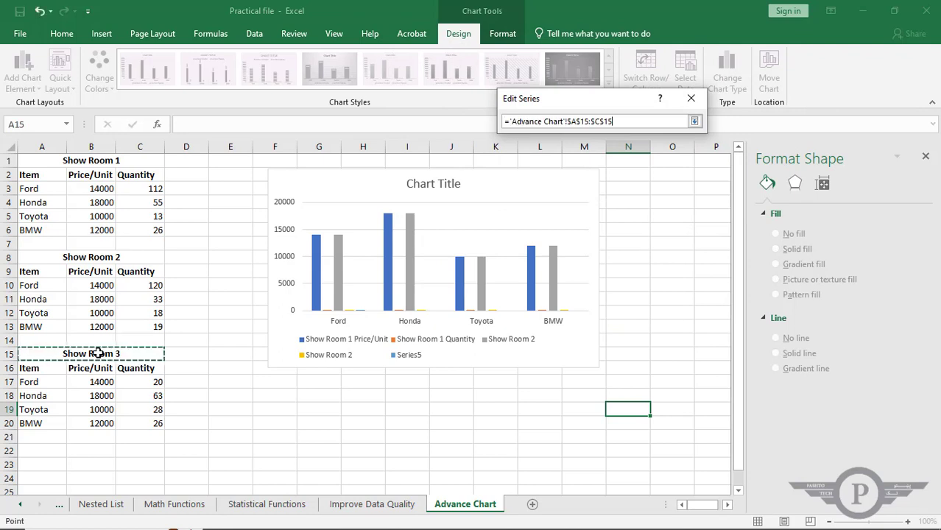
{"action": "left_click", "coordinate": [695, 121]}
{"action": "left_click", "coordinate": [693, 162]}
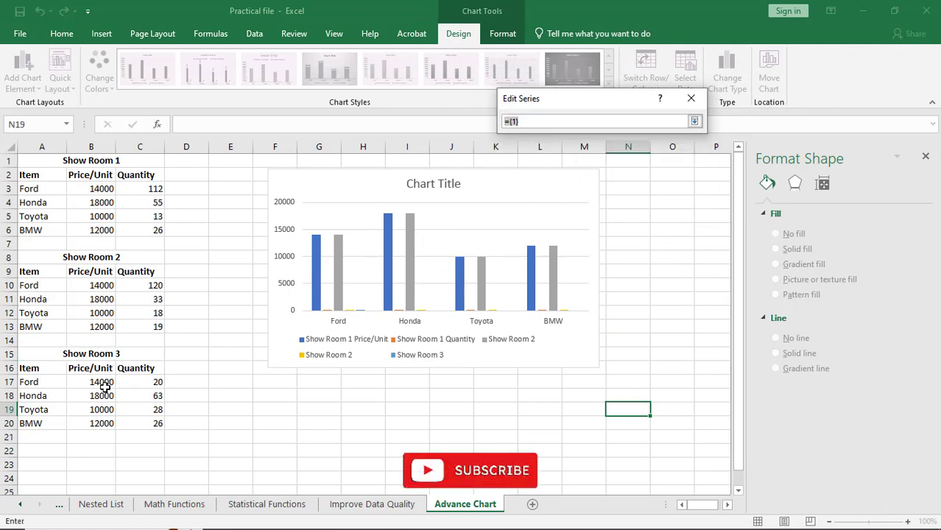
{"action": "left_click_drag", "start_coordinate": [105, 384], "coordinate": [103, 424]}
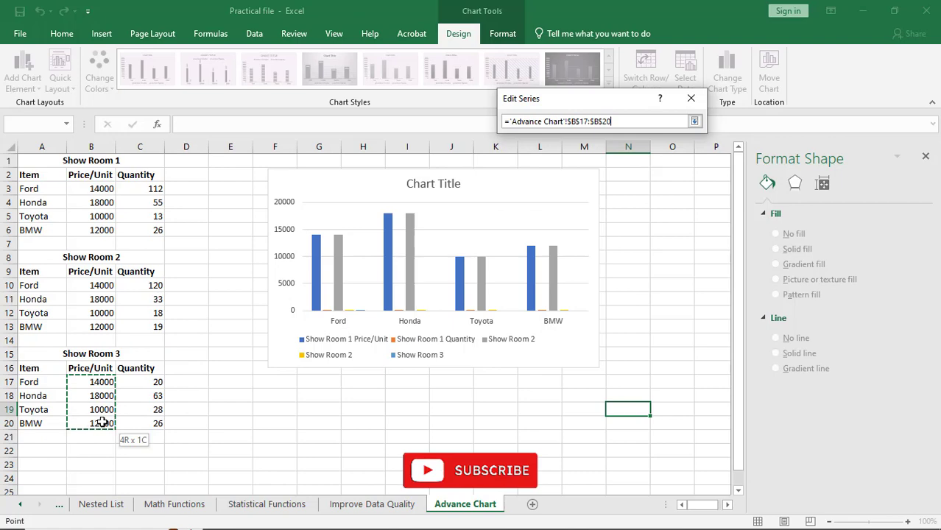
{"action": "left_click", "coordinate": [695, 121]}
{"action": "left_click", "coordinate": [633, 186]}
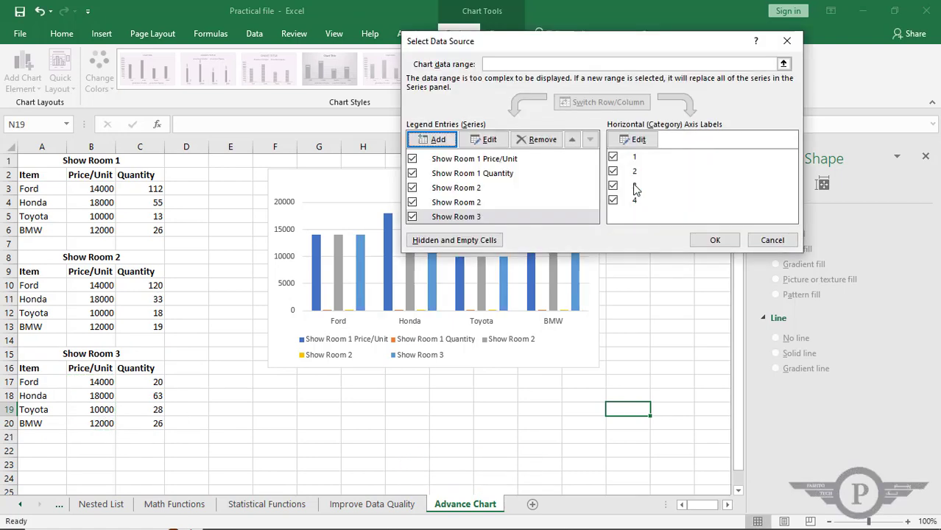
Step: Add a chart data series named from the Show Room 3 heading (A15:C15) with the quantity values in C17:C20
{"action": "left_click", "coordinate": [434, 144]}
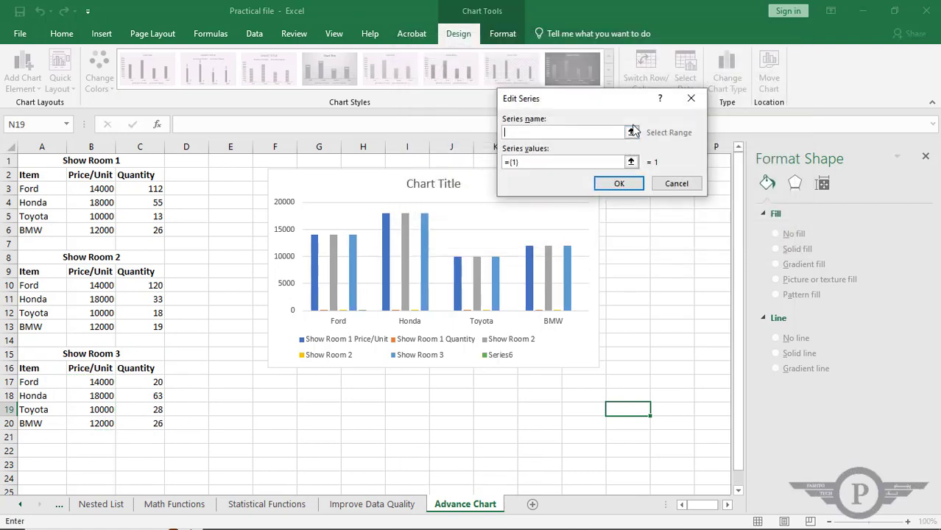
{"action": "left_click", "coordinate": [631, 131]}
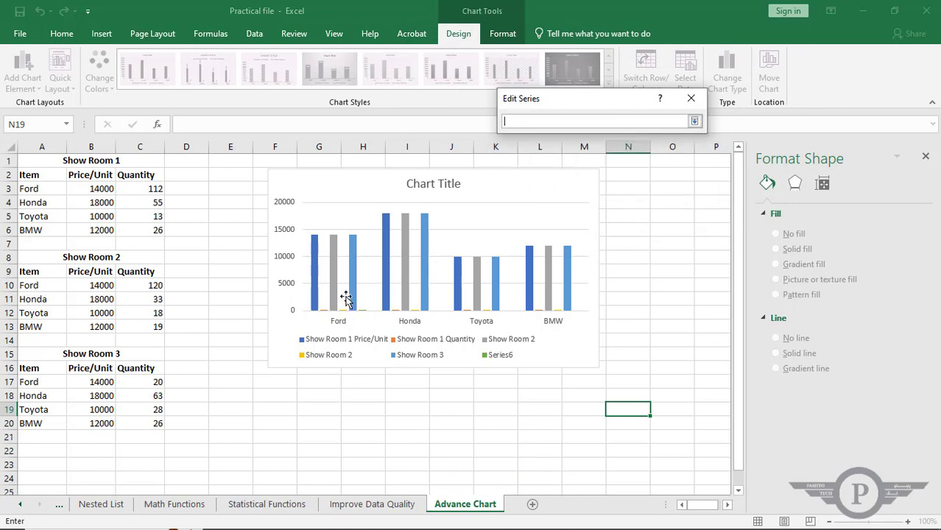
{"action": "left_click", "coordinate": [99, 356]}
{"action": "left_click", "coordinate": [693, 123]}
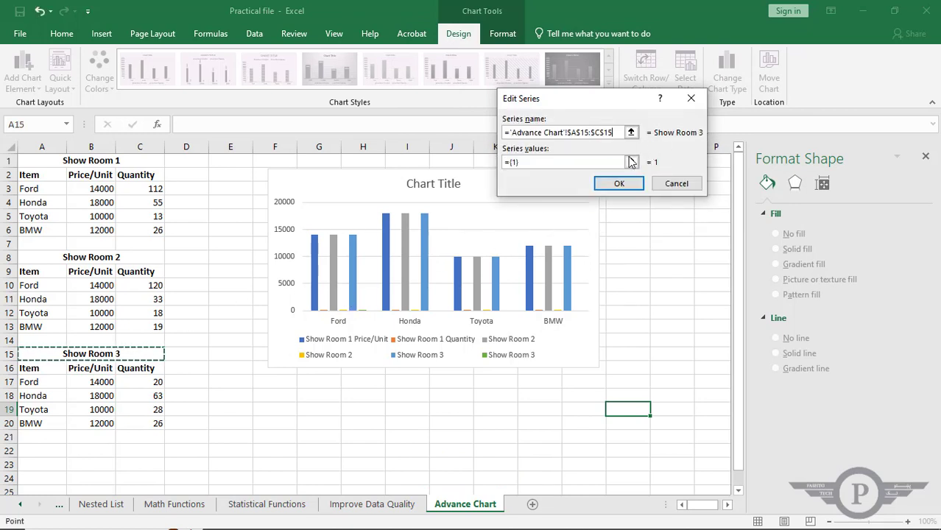
{"action": "left_click", "coordinate": [625, 157]}
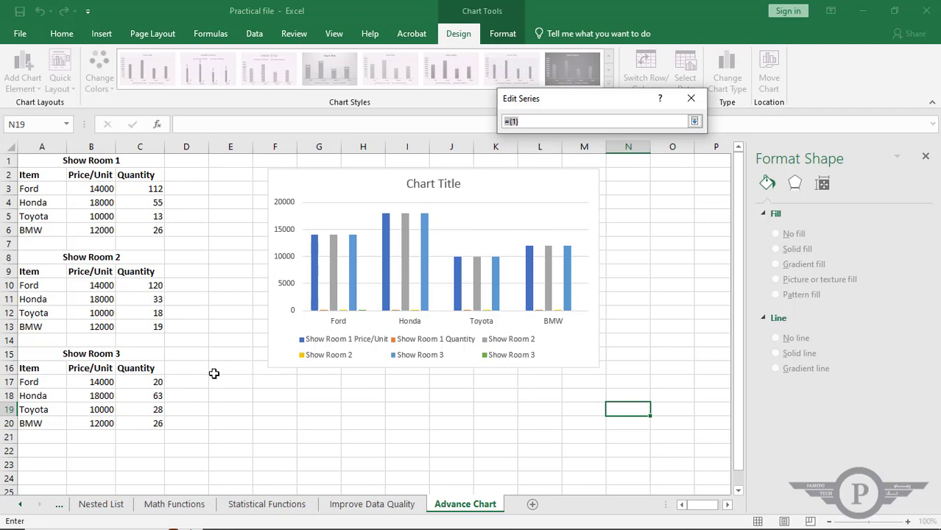
{"action": "left_click_drag", "start_coordinate": [156, 382], "coordinate": [157, 424]}
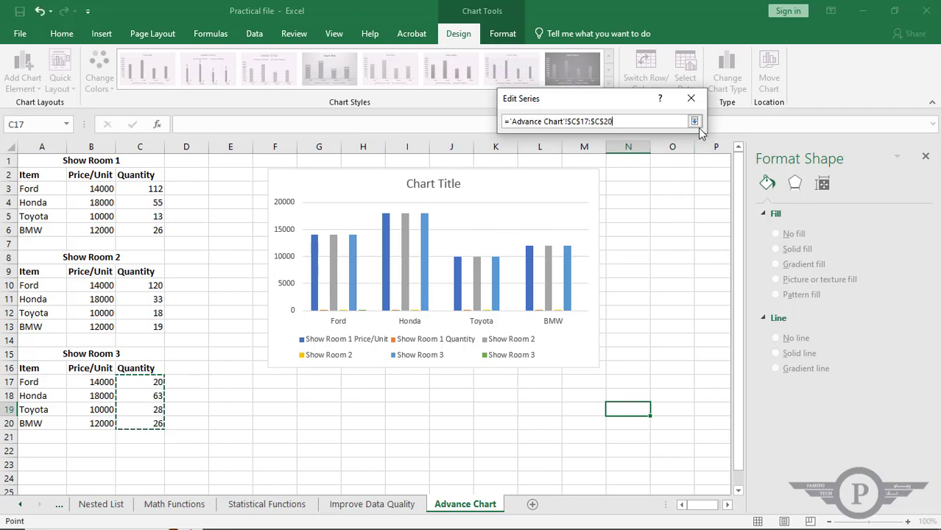
{"action": "left_click", "coordinate": [695, 122]}
Step: Make the chart taller and slightly reduce the plot area's height to leave space above the legend
{"action": "left_click", "coordinate": [434, 336]}
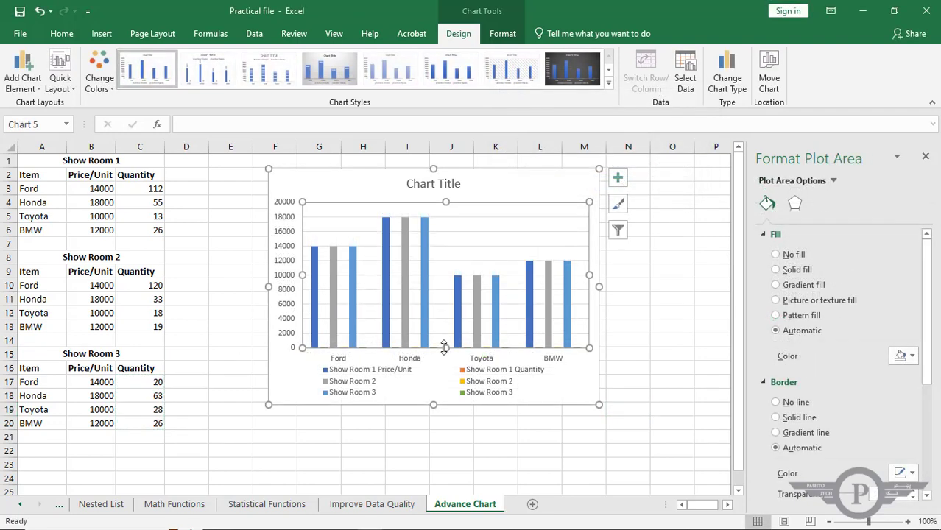
{"action": "left_click_drag", "start_coordinate": [446, 348], "coordinate": [445, 340]}
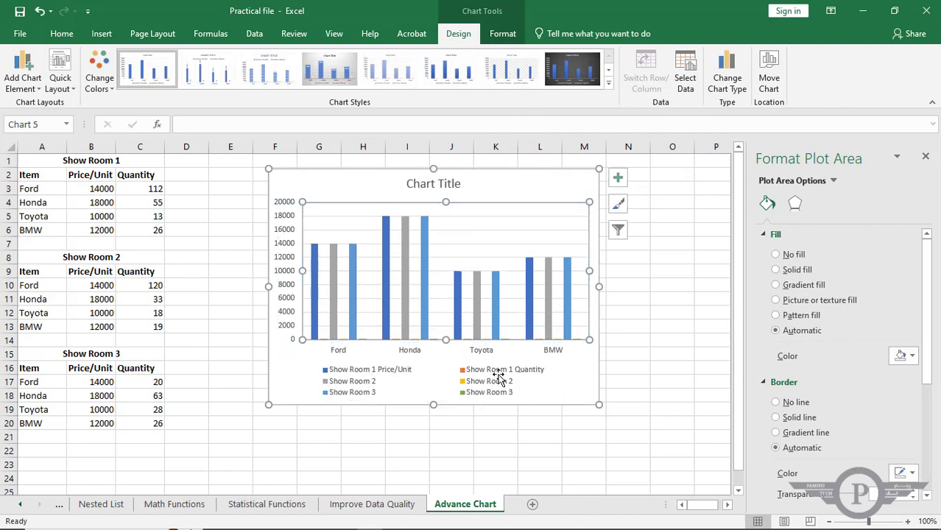
{"action": "left_click", "coordinate": [671, 336]}
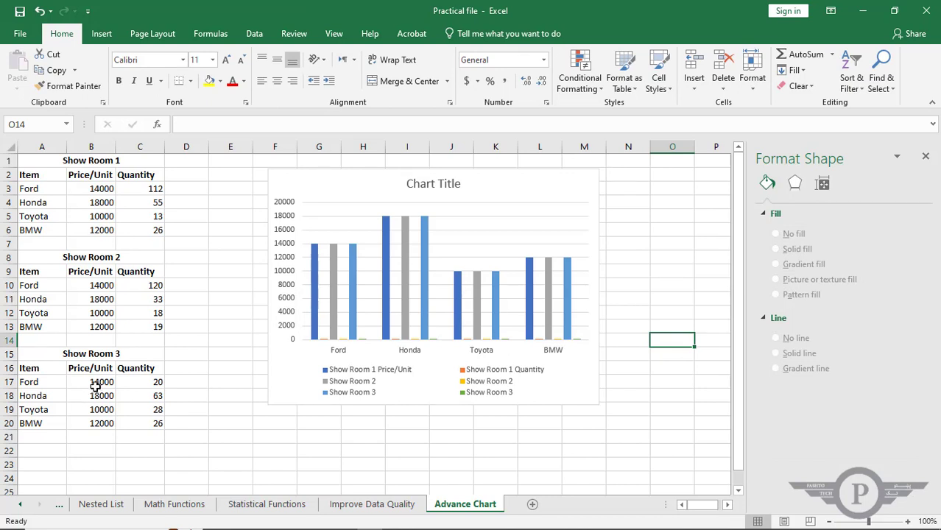
{"action": "left_click_drag", "start_coordinate": [98, 381], "coordinate": [98, 395]}
{"action": "left_click", "coordinate": [140, 382]}
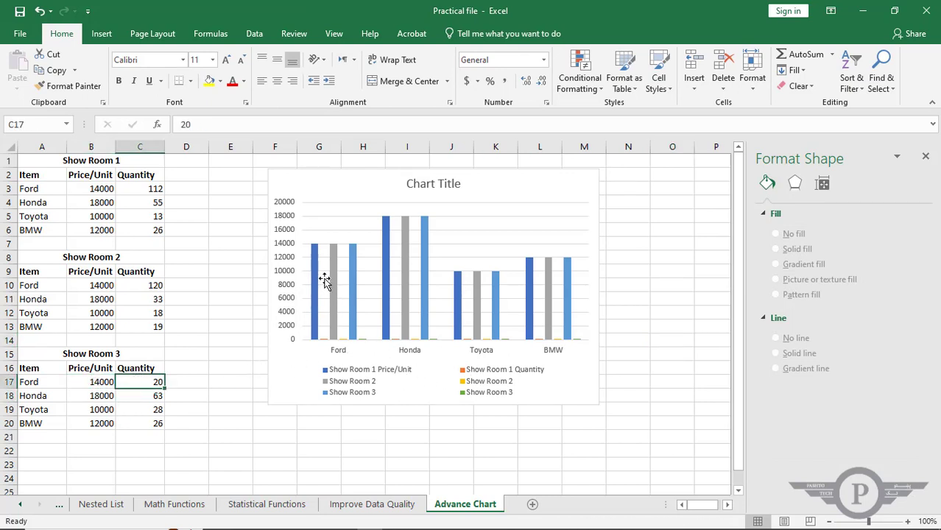
{"action": "left_click_drag", "start_coordinate": [104, 382], "coordinate": [100, 422]}
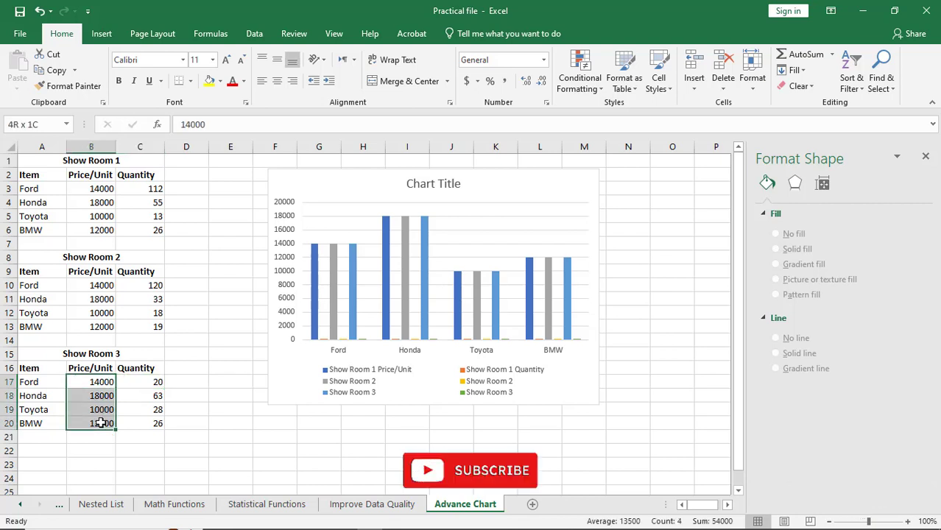
Step: Filter the three price series of Show Room 1, Show Room 2 and Show Room 3 out of the chart, keeping the quantity series
{"action": "left_click", "coordinate": [532, 328]}
{"action": "left_click", "coordinate": [619, 179]}
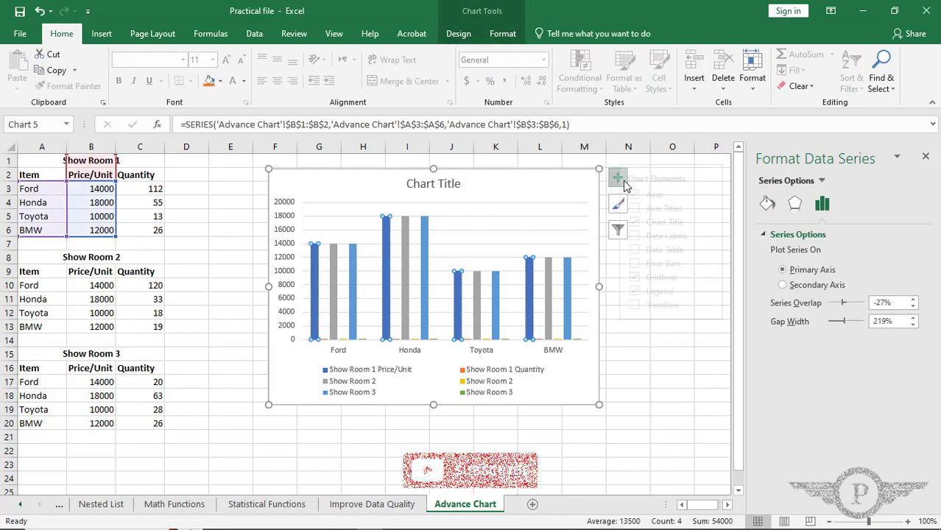
{"action": "left_click", "coordinate": [619, 231]}
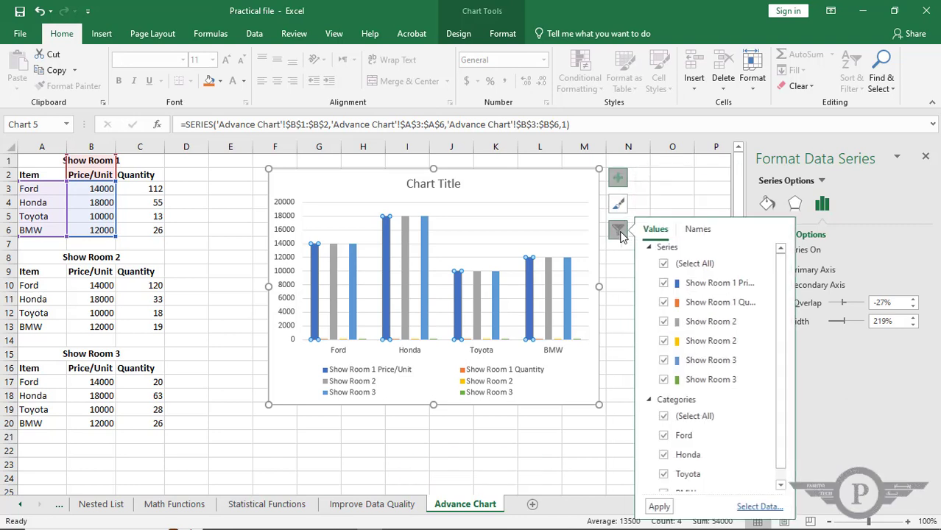
{"action": "left_click", "coordinate": [666, 284]}
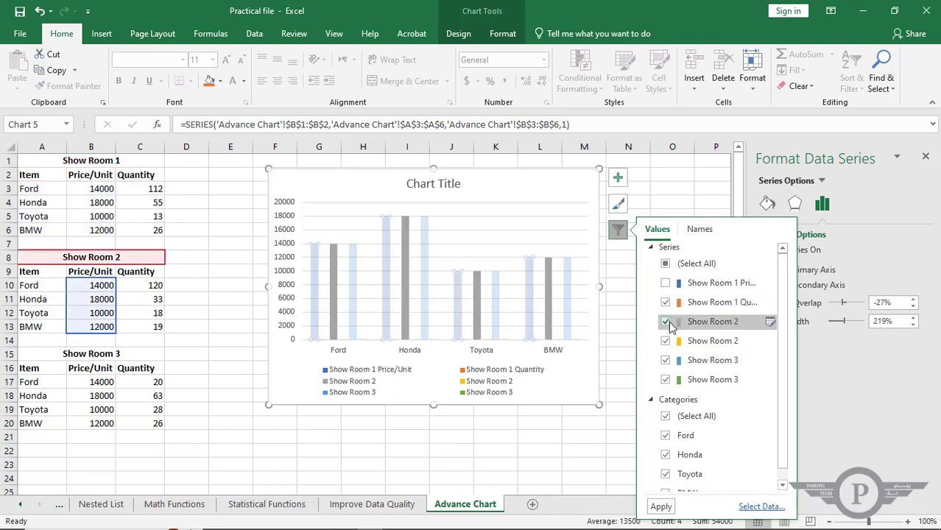
{"action": "left_click", "coordinate": [666, 323]}
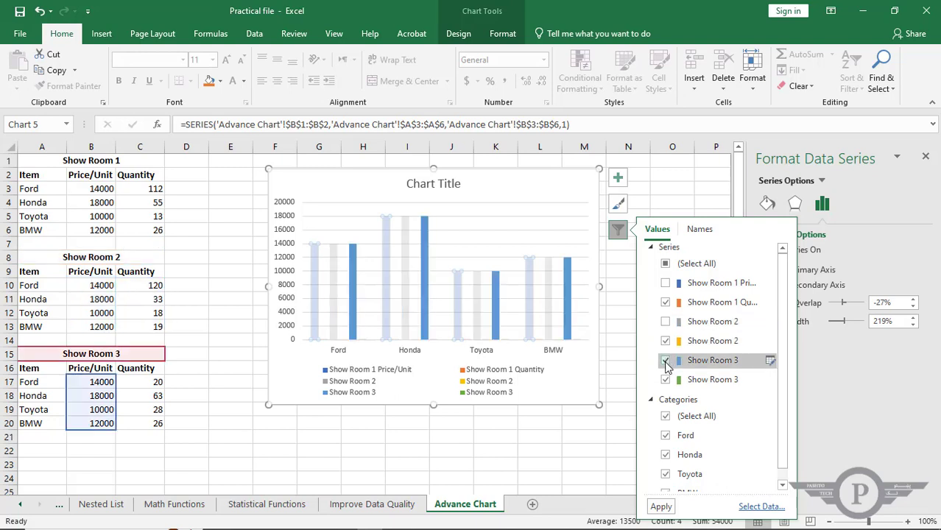
{"action": "left_click", "coordinate": [666, 361]}
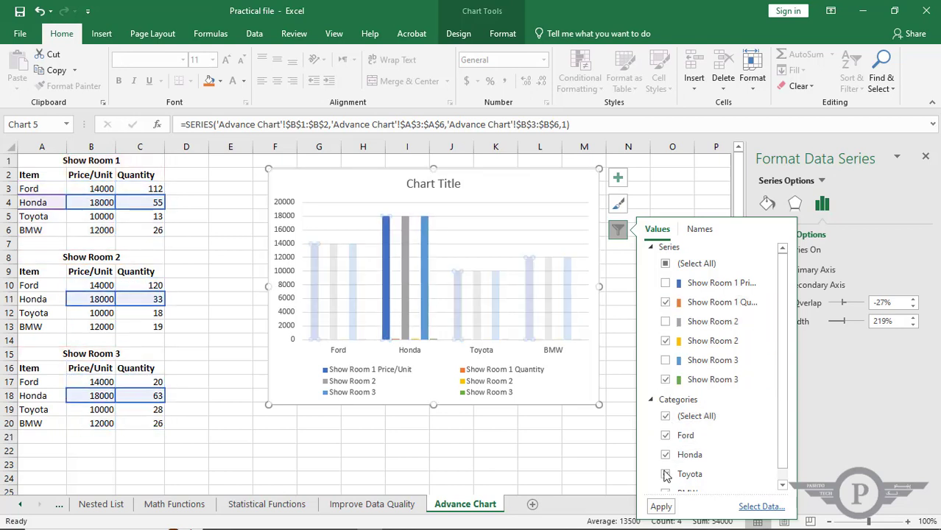
{"action": "left_click", "coordinate": [660, 508]}
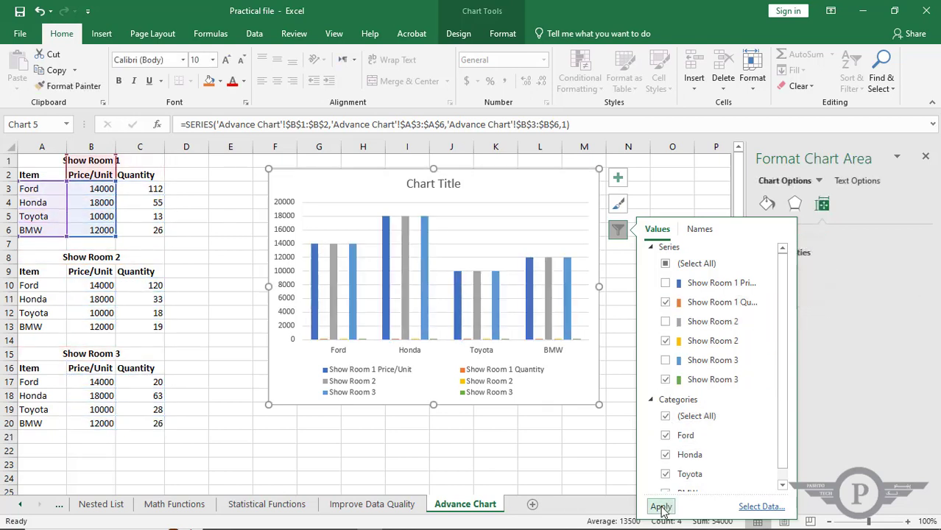